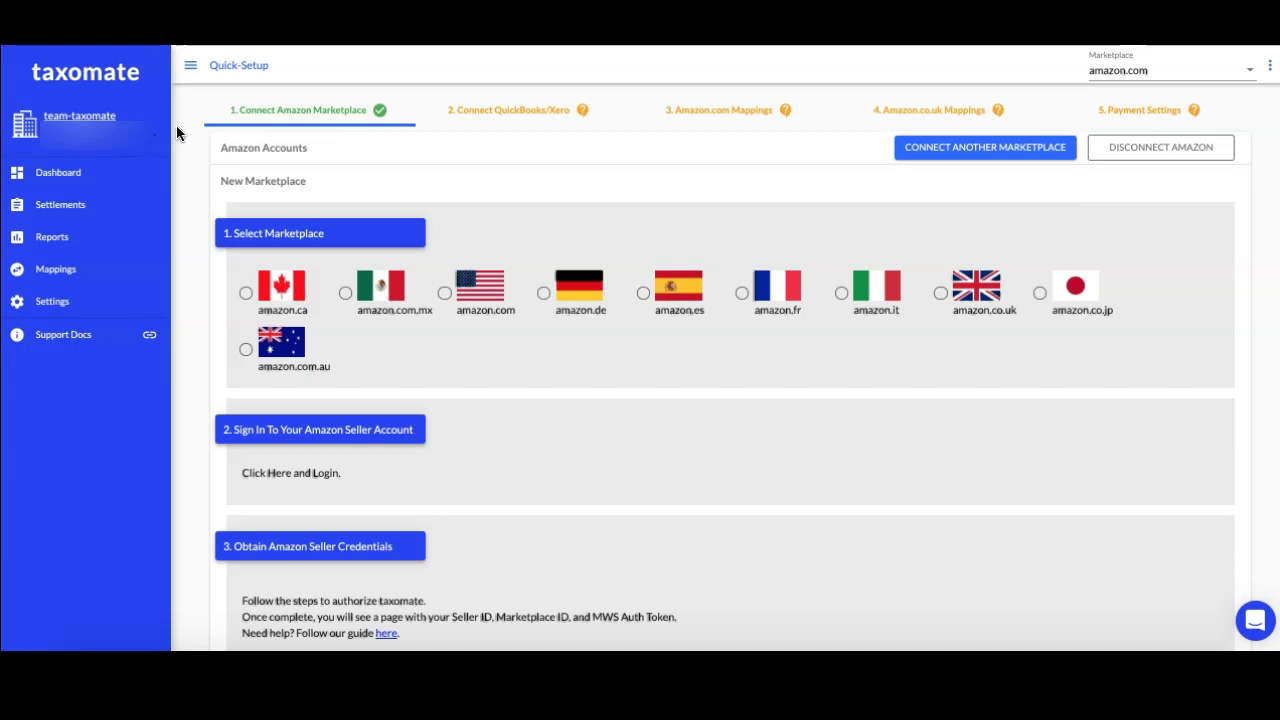
# - Choose the amazon.com marketplace and authorize taxomate to access the selling account through Amazon MWS, accepting the responsibility statement
pyautogui.click(445, 293)
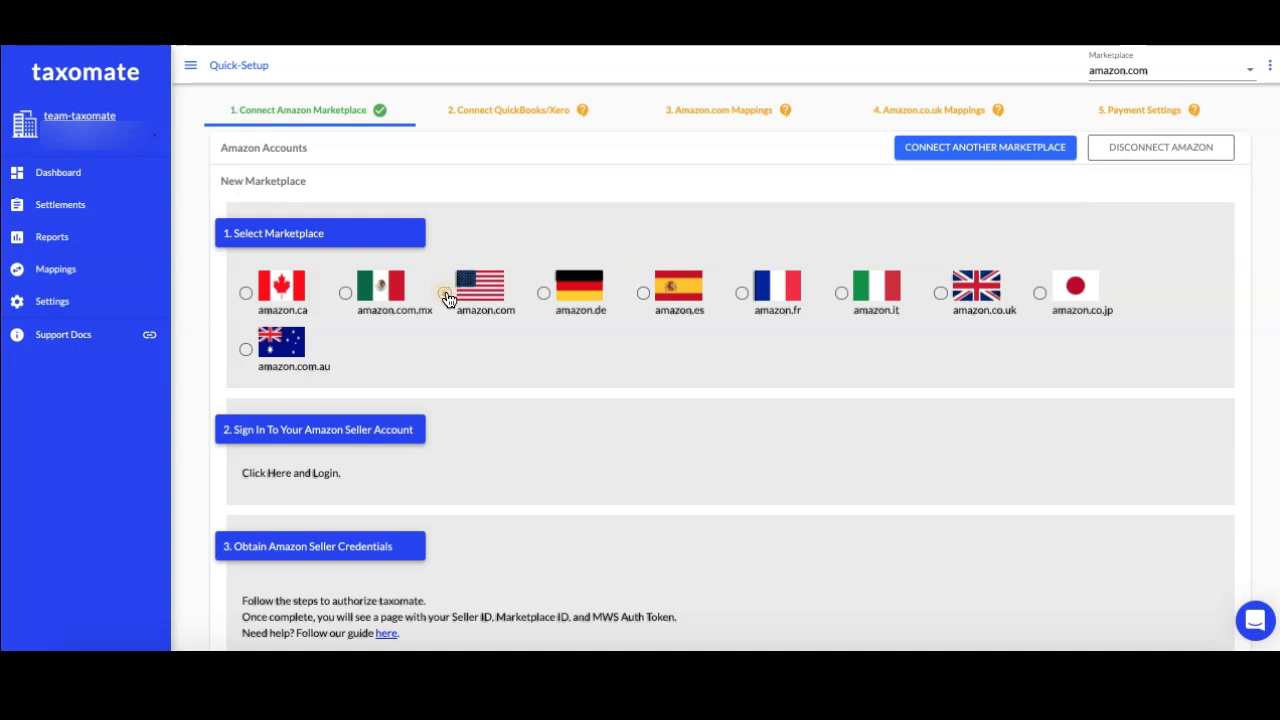
pyautogui.click(294, 483)
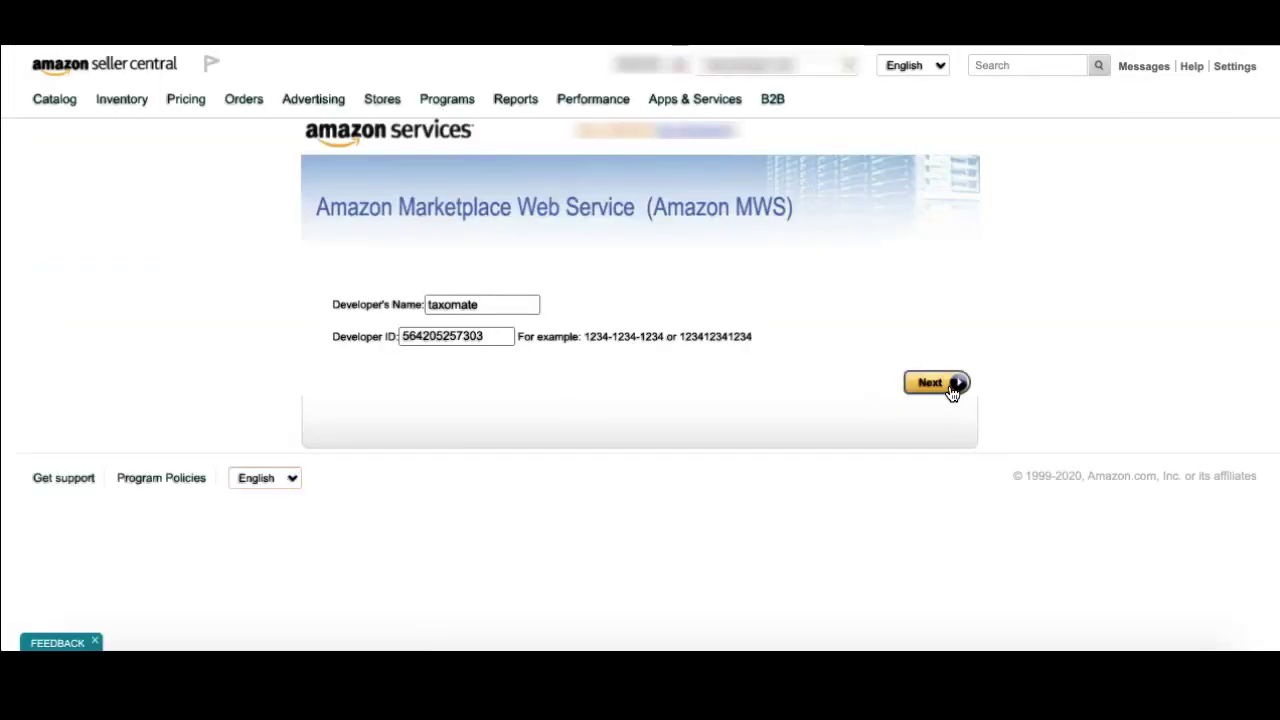
pyautogui.click(952, 390)
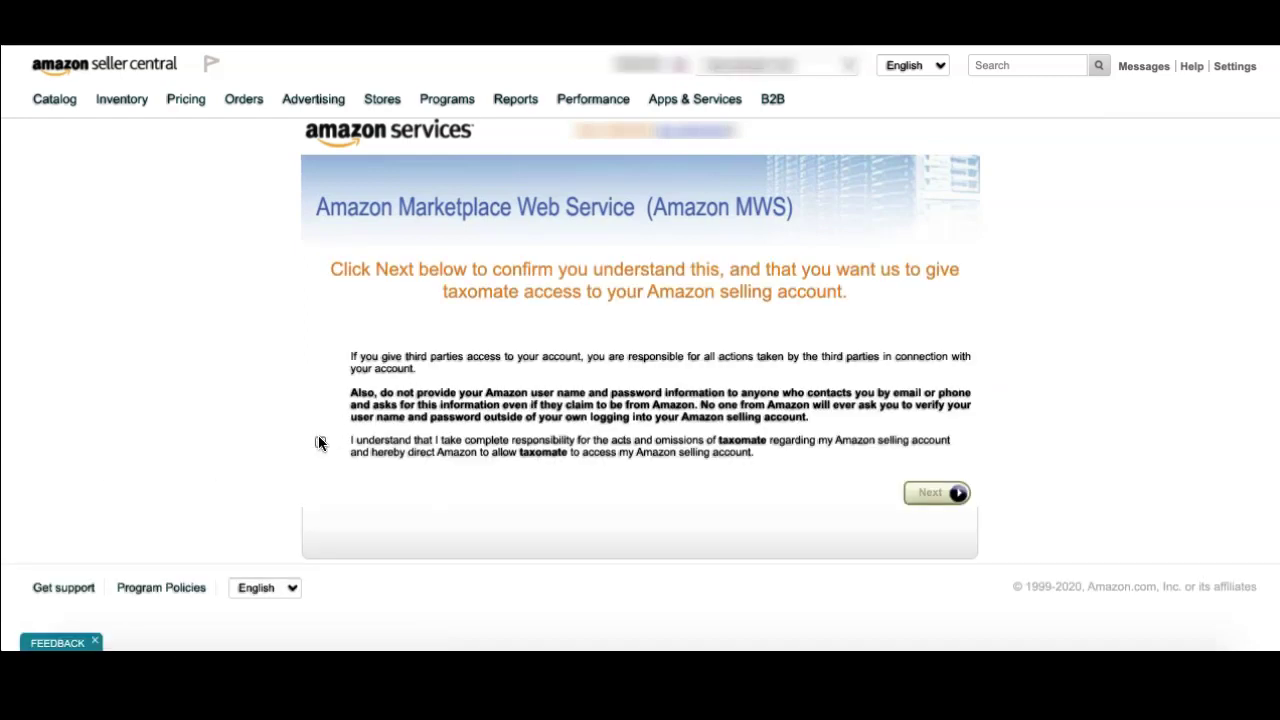
pyautogui.click(320, 442)
pyautogui.click(928, 496)
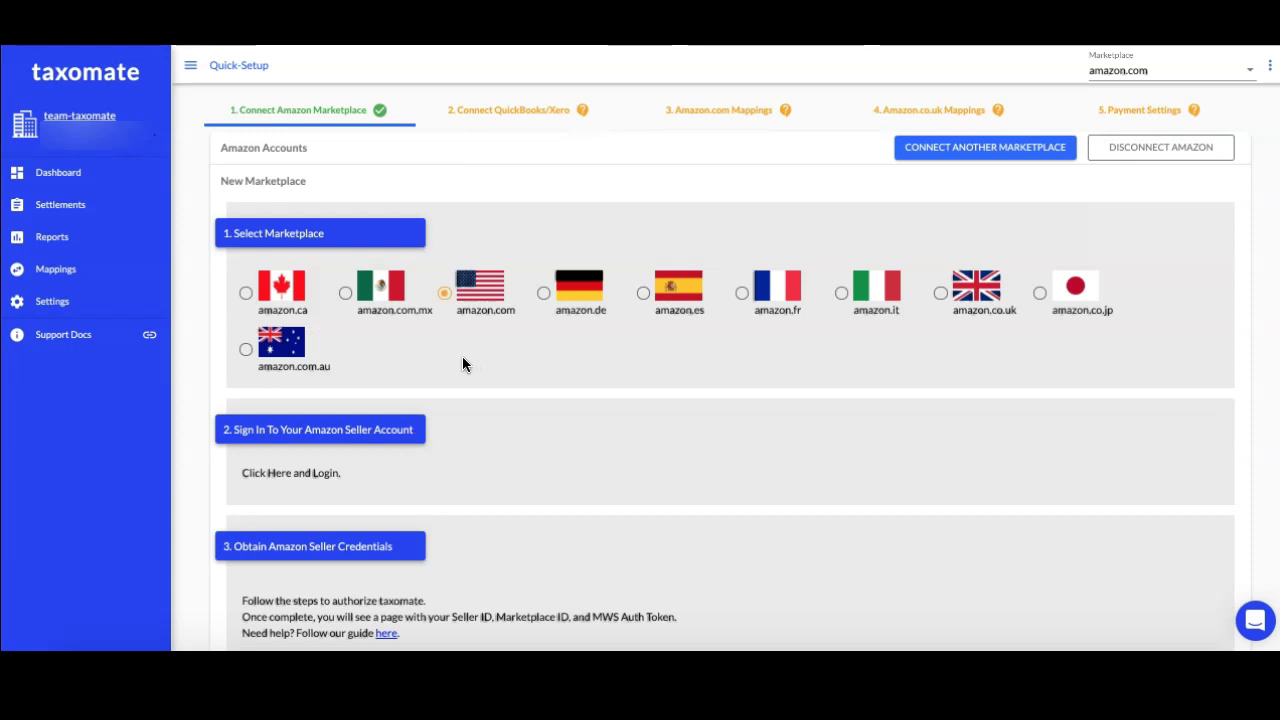
# - Paste the Seller ID and MWS Auth Token from Amazon into the seller credentials and add the marketplace
pyautogui.scroll(-4, 462, 364)
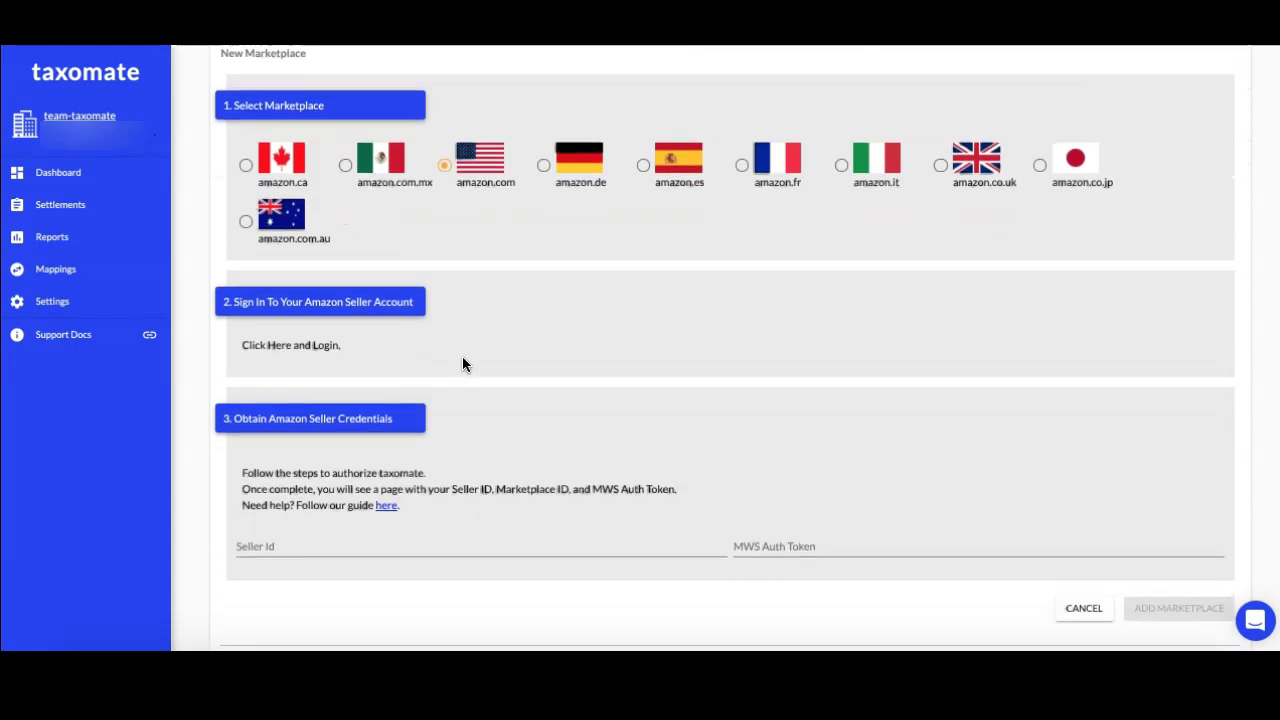
pyautogui.click(371, 489)
pyautogui.hotkey('ctrl', 'v')
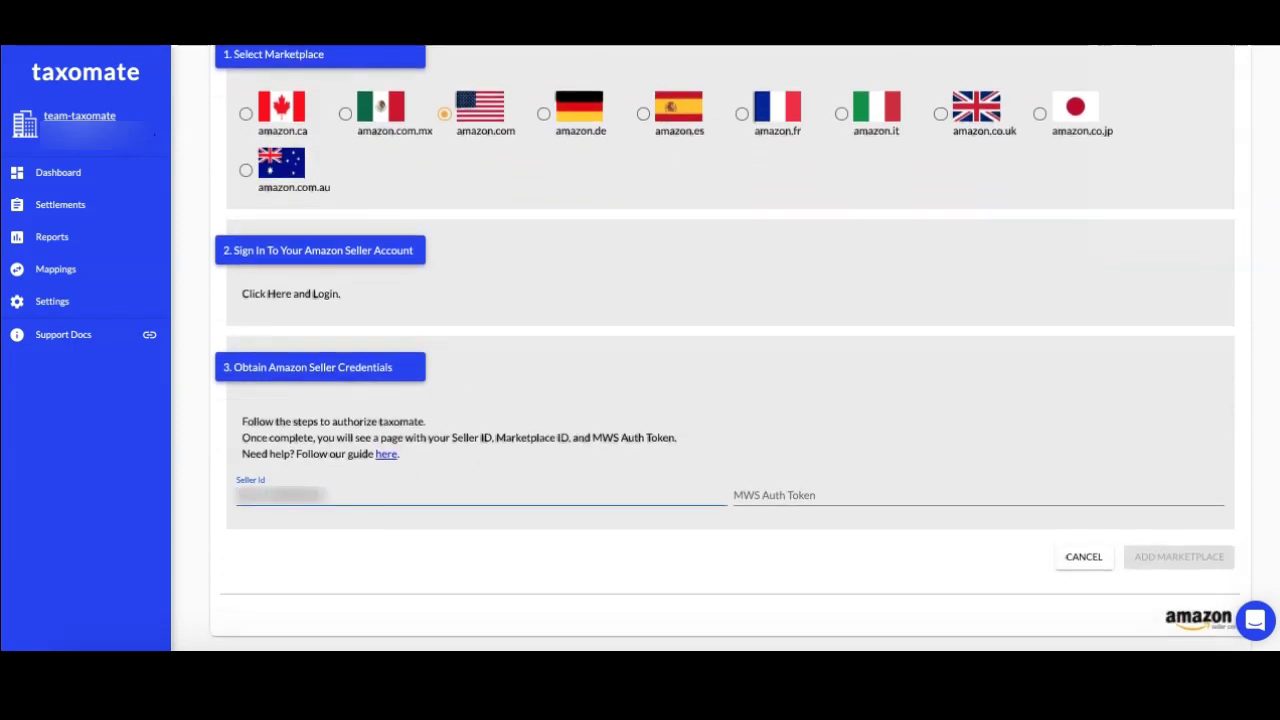
pyautogui.click(840, 498)
pyautogui.hotkey('ctrl', 'v')
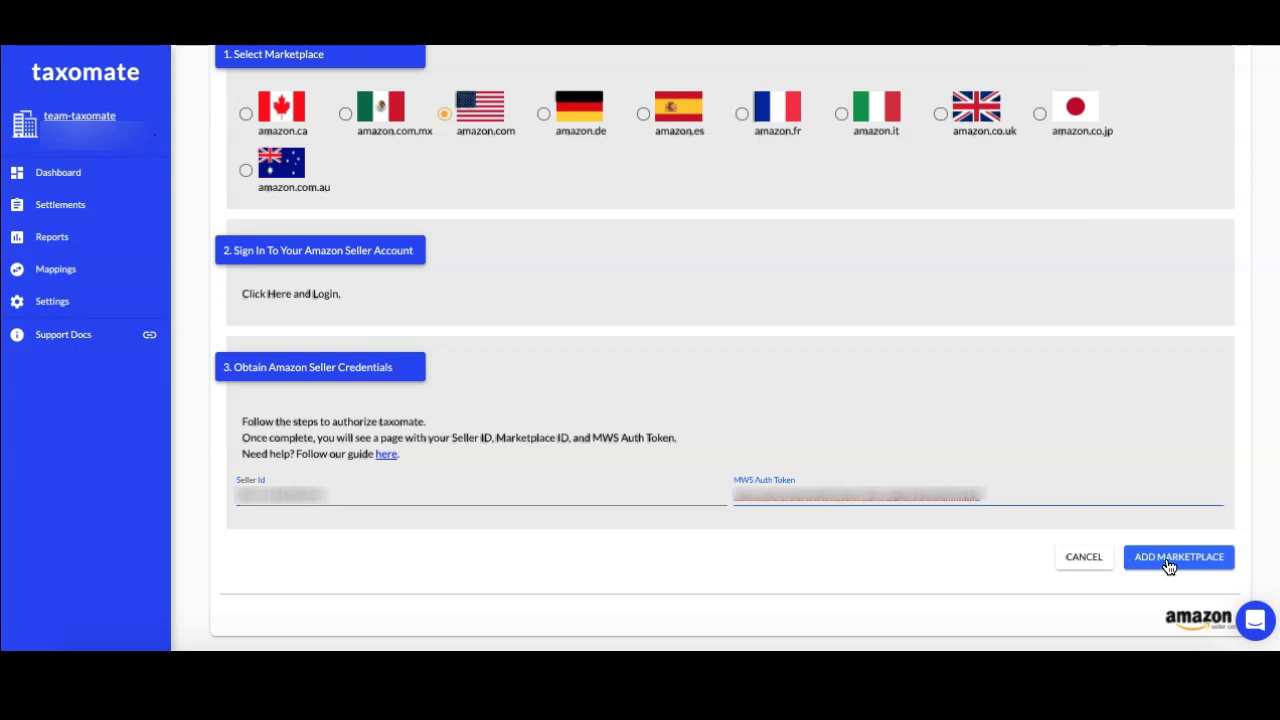
pyautogui.click(1168, 566)
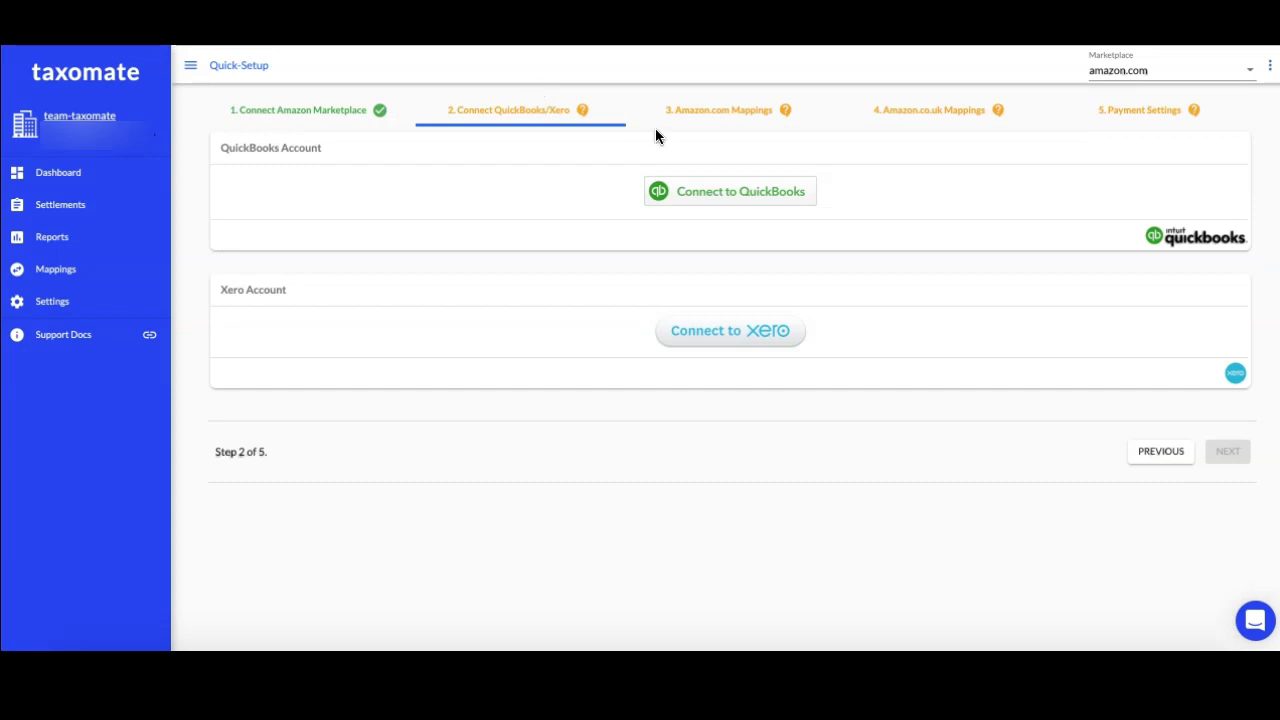
# - Connect taxomate to the QuickBooks Online company and authorize access to its data
pyautogui.click(697, 193)
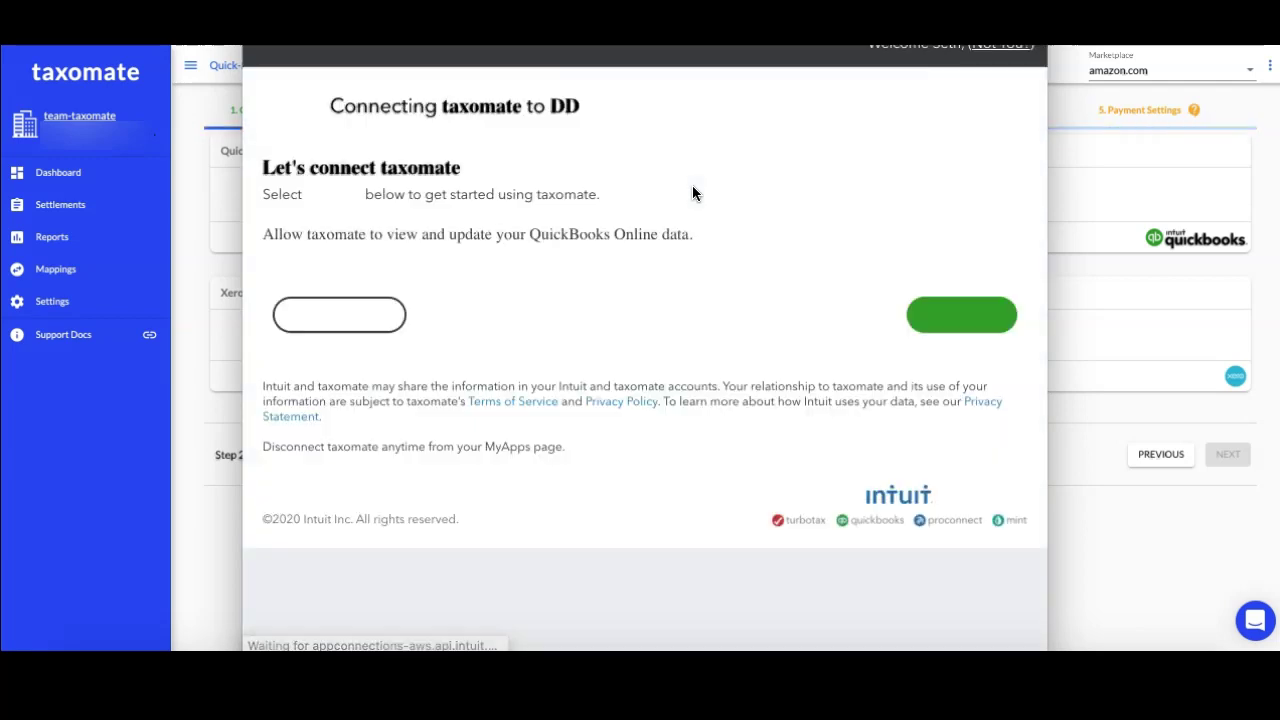
pyautogui.click(954, 331)
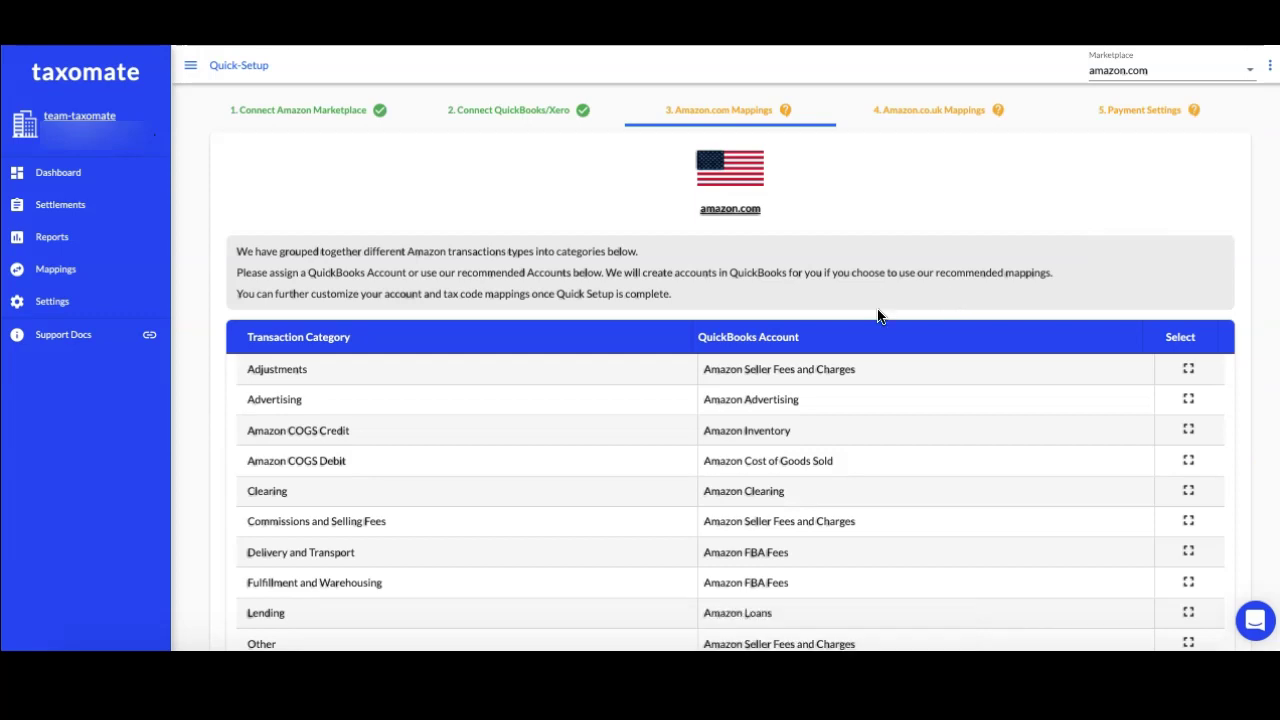
# - Review the recommended QuickBooks account mappings for amazon.com and save them
pyautogui.scroll(-1, 877, 315)
pyautogui.scroll(-3, 877, 316)
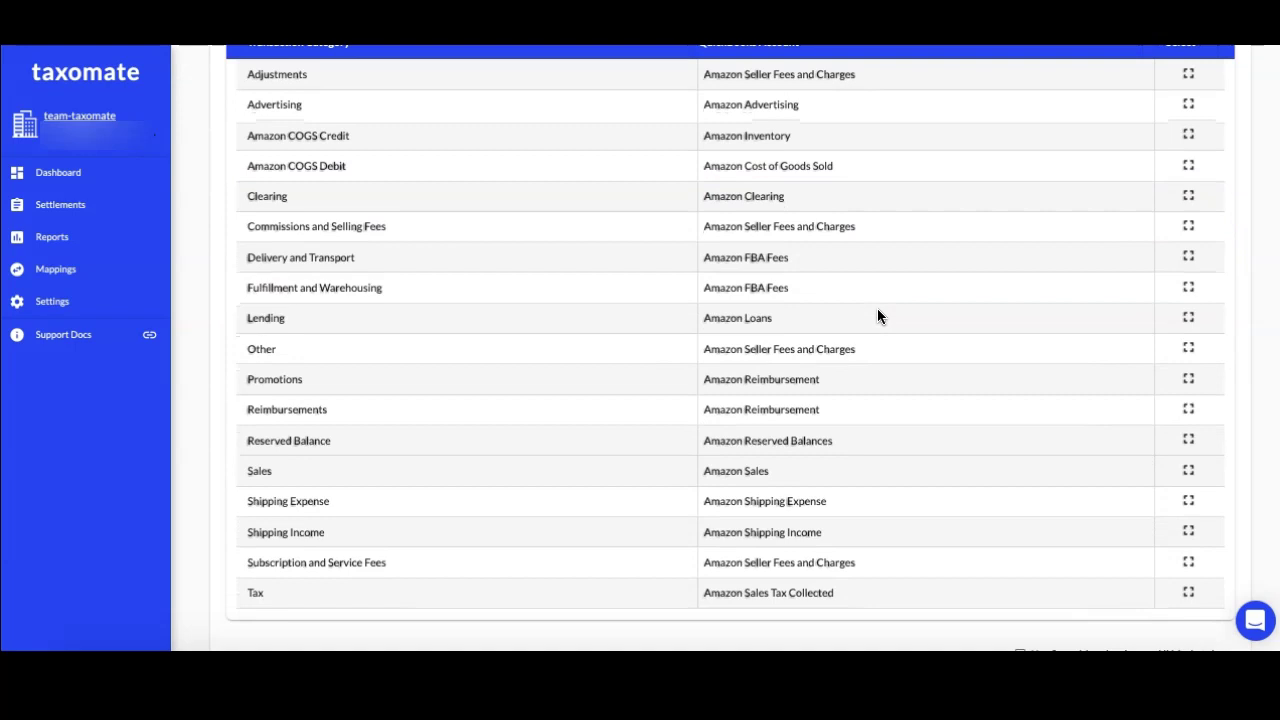
pyautogui.scroll(-1, 877, 316)
pyautogui.scroll(-1, 877, 316)
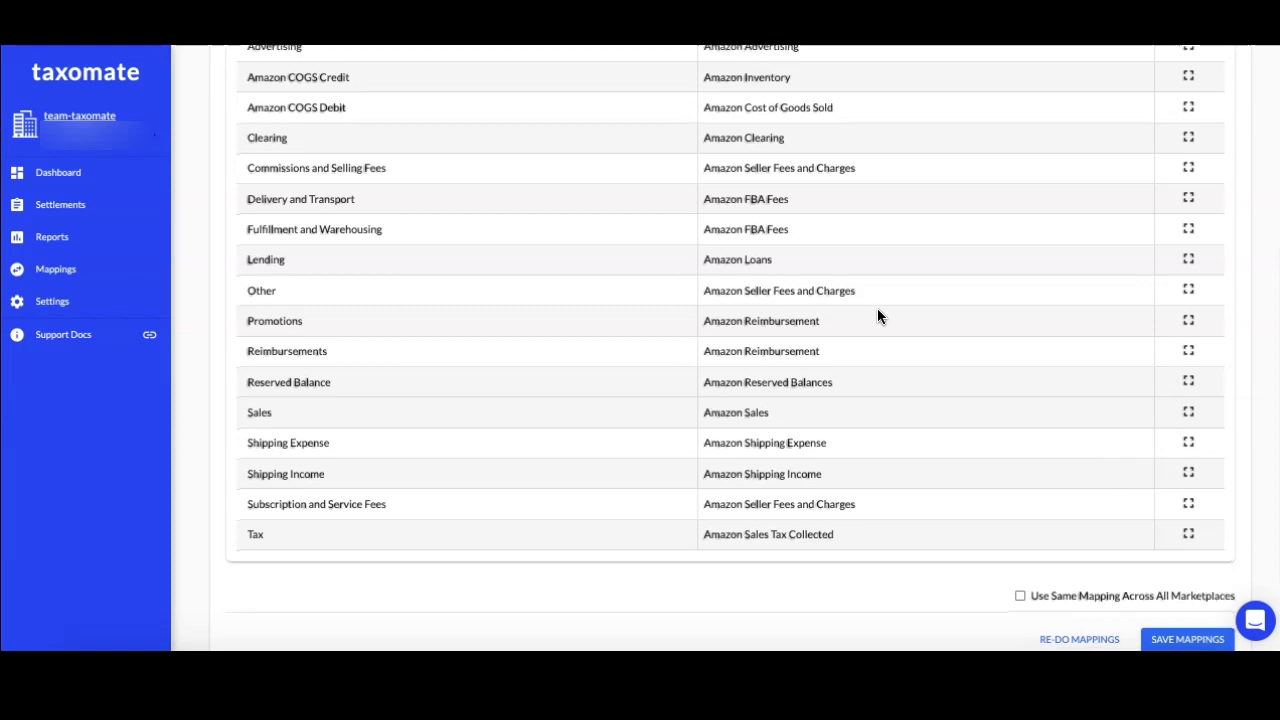
pyautogui.scroll(-1, 877, 316)
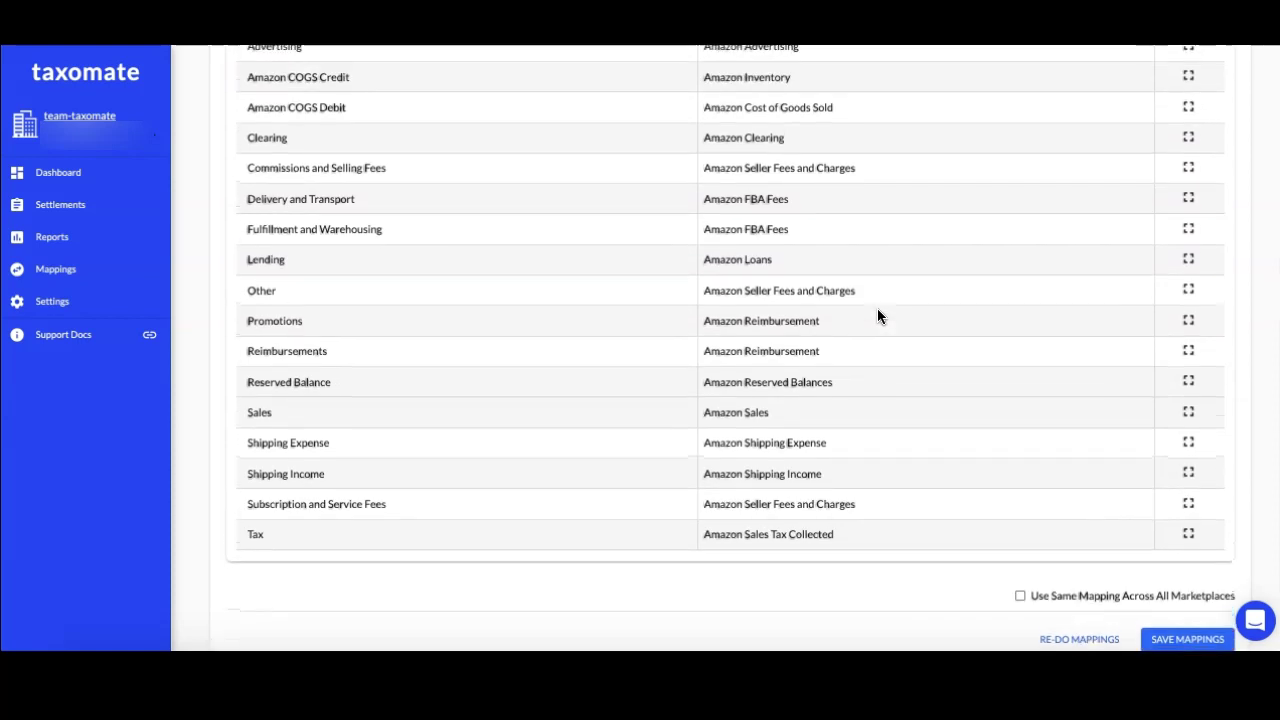
pyautogui.click(1200, 640)
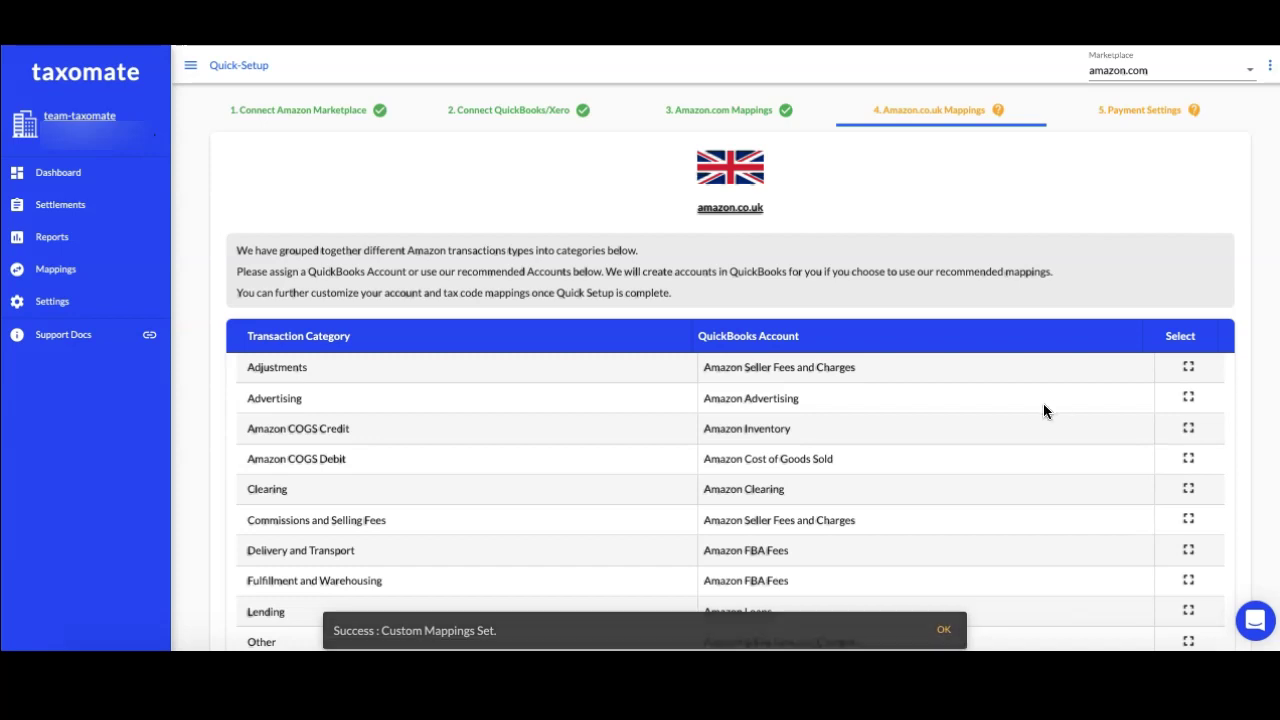
# - Review the recommended QuickBooks account mappings for amazon.co.uk and save them without sharing them across all marketplaces
pyautogui.scroll(-4, 1043, 405)
pyautogui.scroll(-1, 1043, 403)
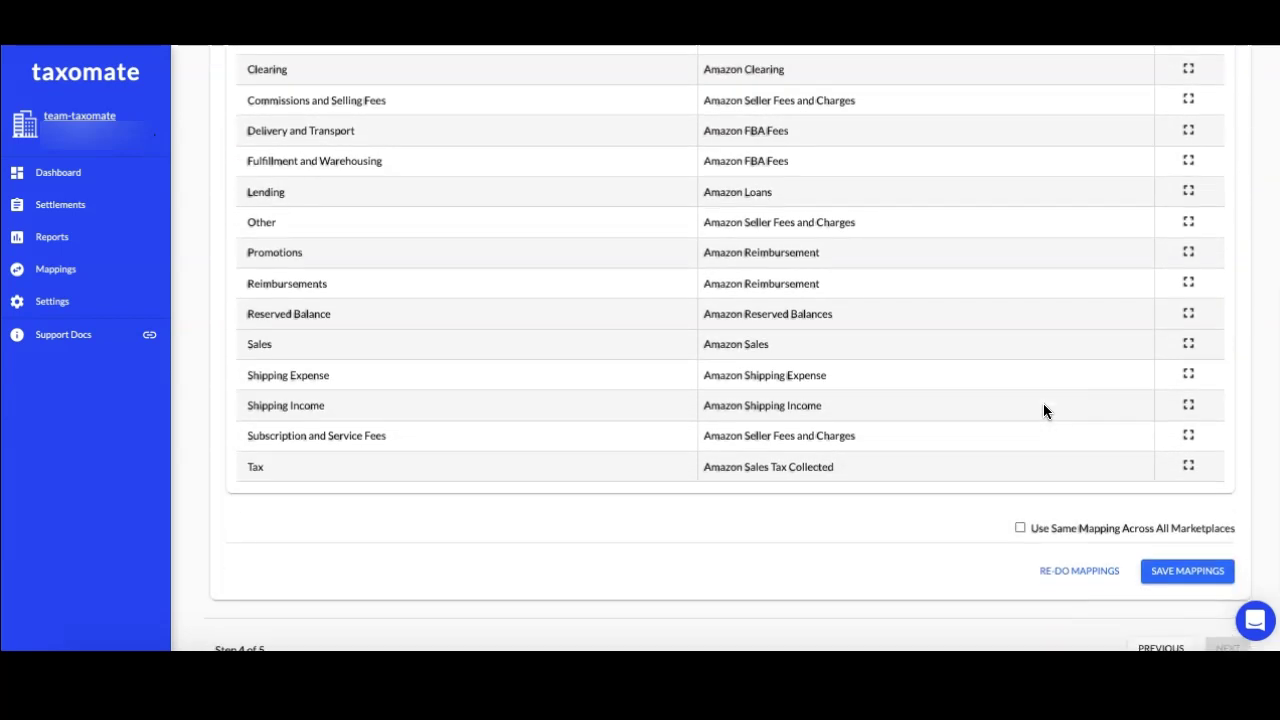
pyautogui.scroll(1, 1043, 403)
pyautogui.scroll(-1, 1043, 402)
pyautogui.scroll(1, 1043, 403)
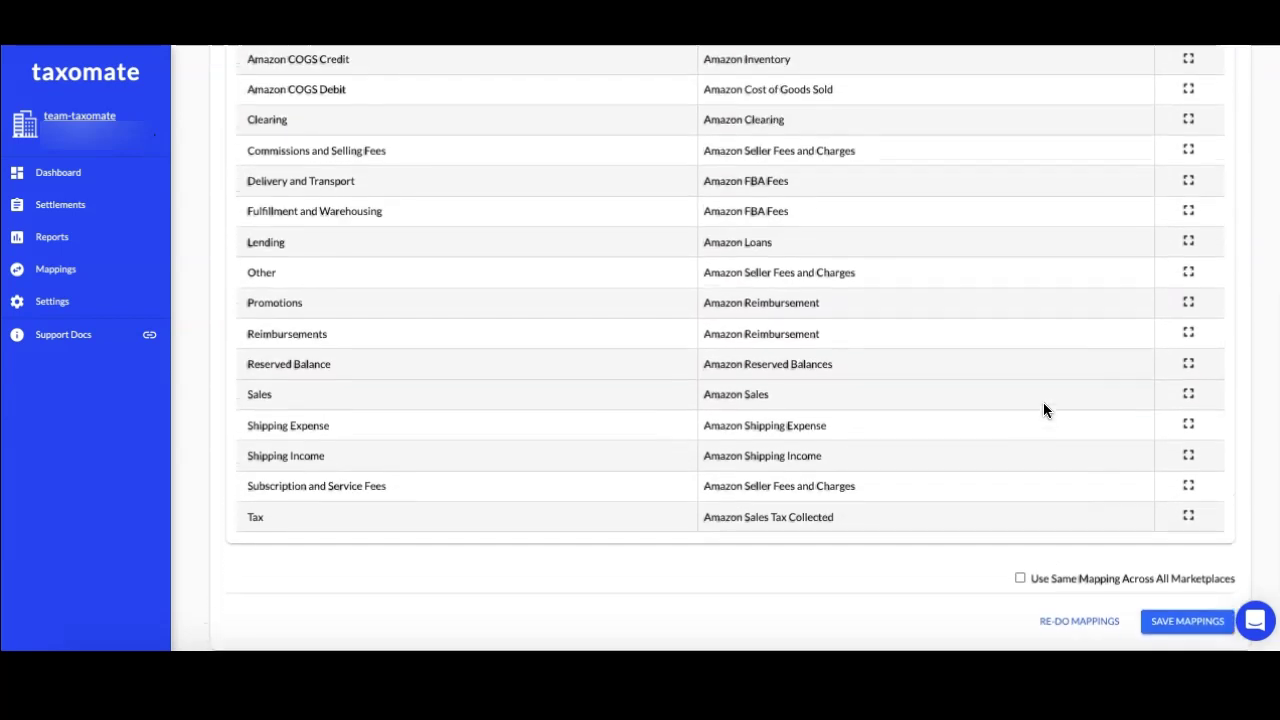
pyautogui.scroll(-1, 1043, 405)
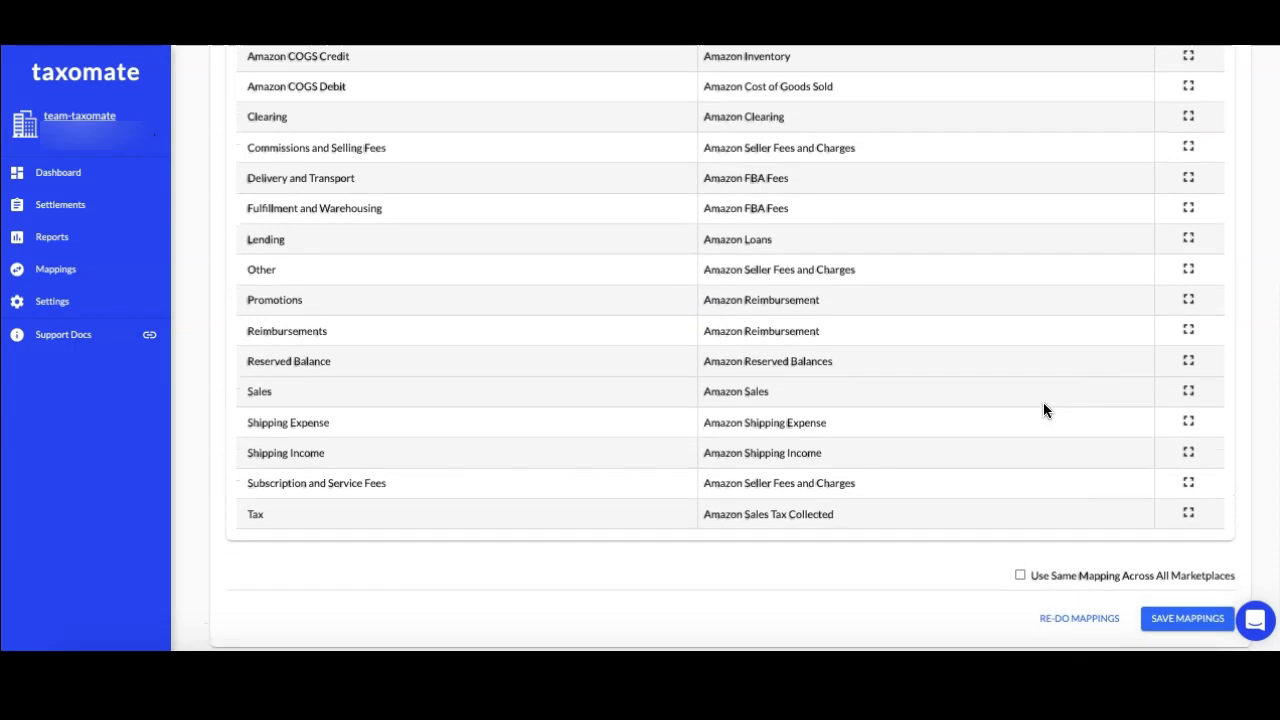
pyautogui.scroll(1, 1195, 213)
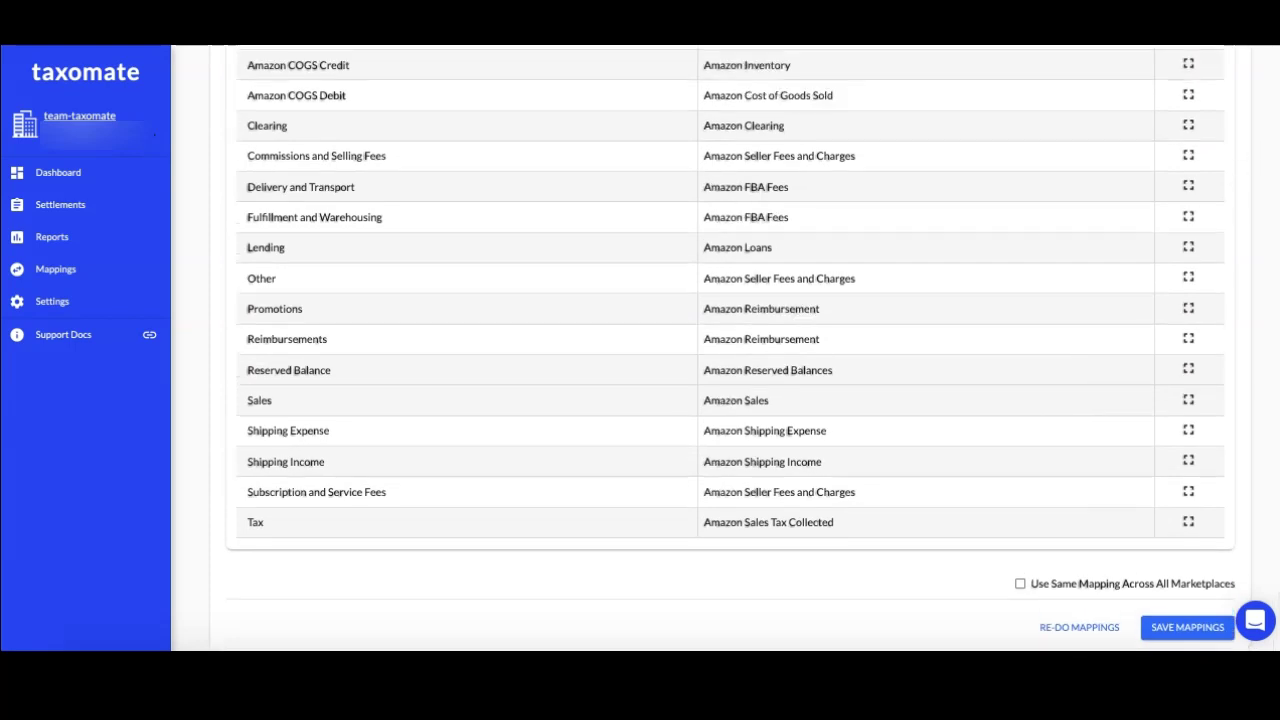
pyautogui.scroll(1, 985, 473)
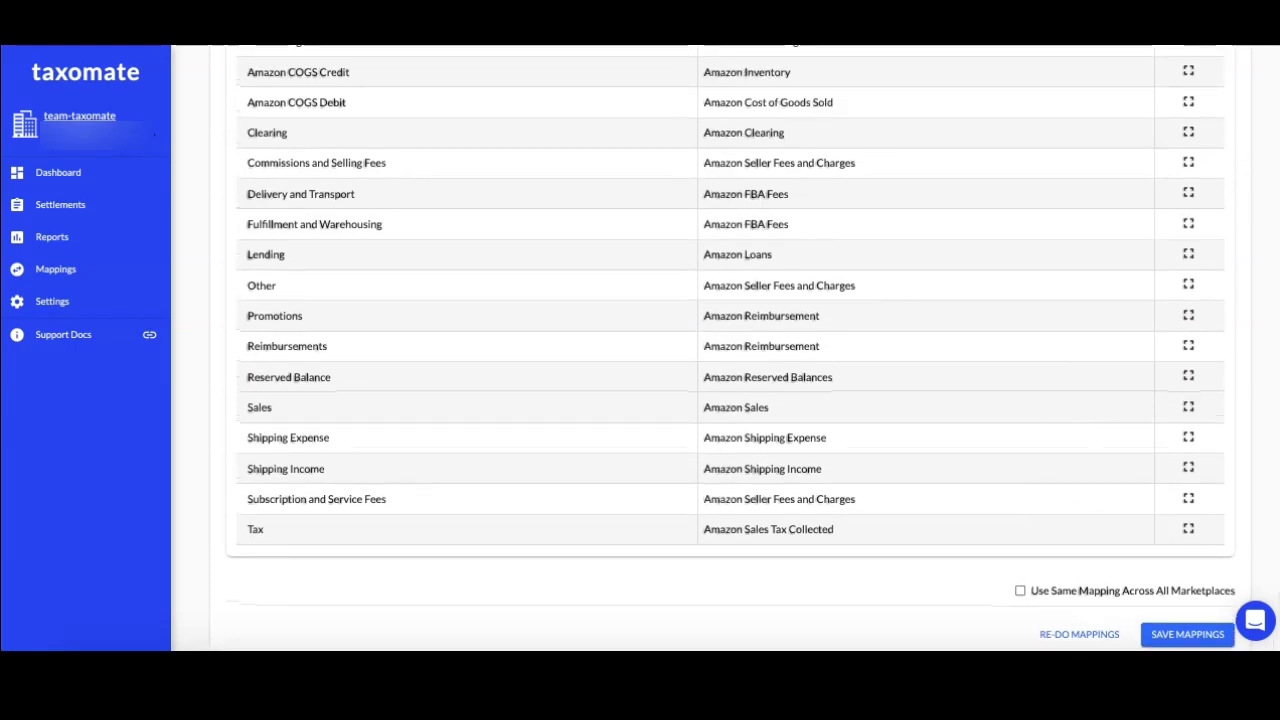
pyautogui.click(1175, 636)
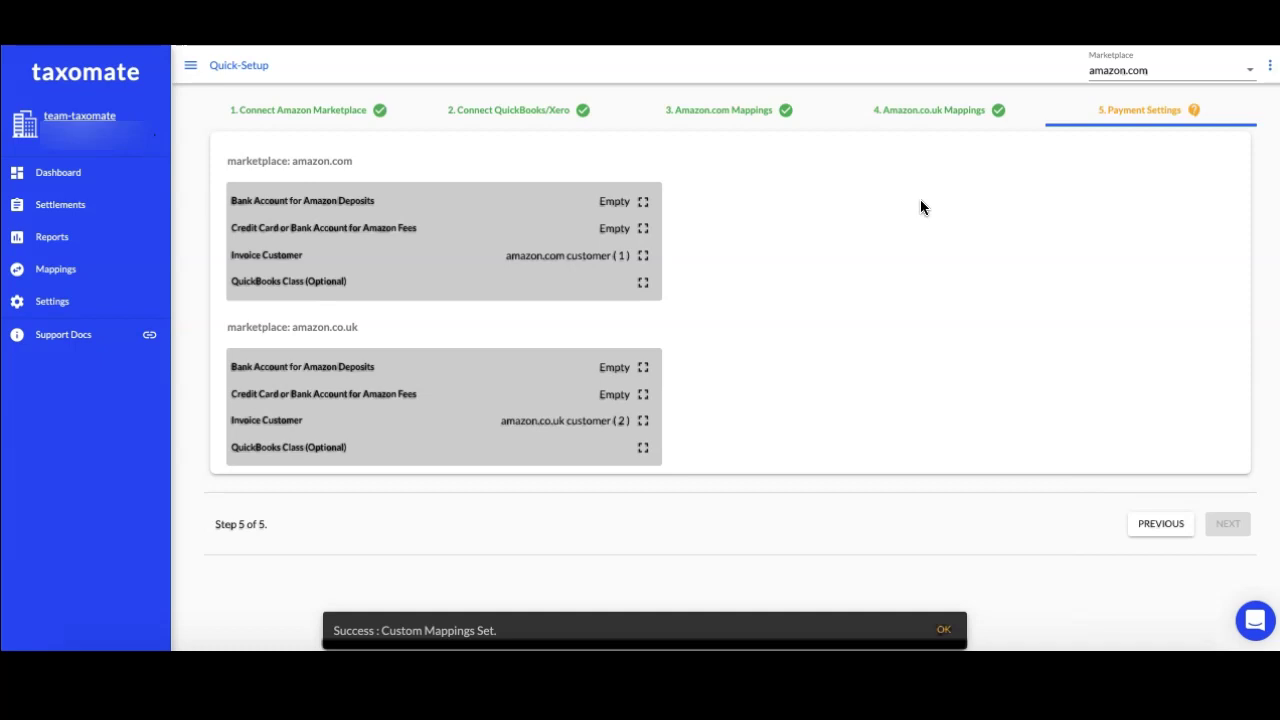
# - Set the amazon.com account for Amazon fees to the Capital One credit card
pyautogui.click(643, 229)
pyautogui.click(617, 357)
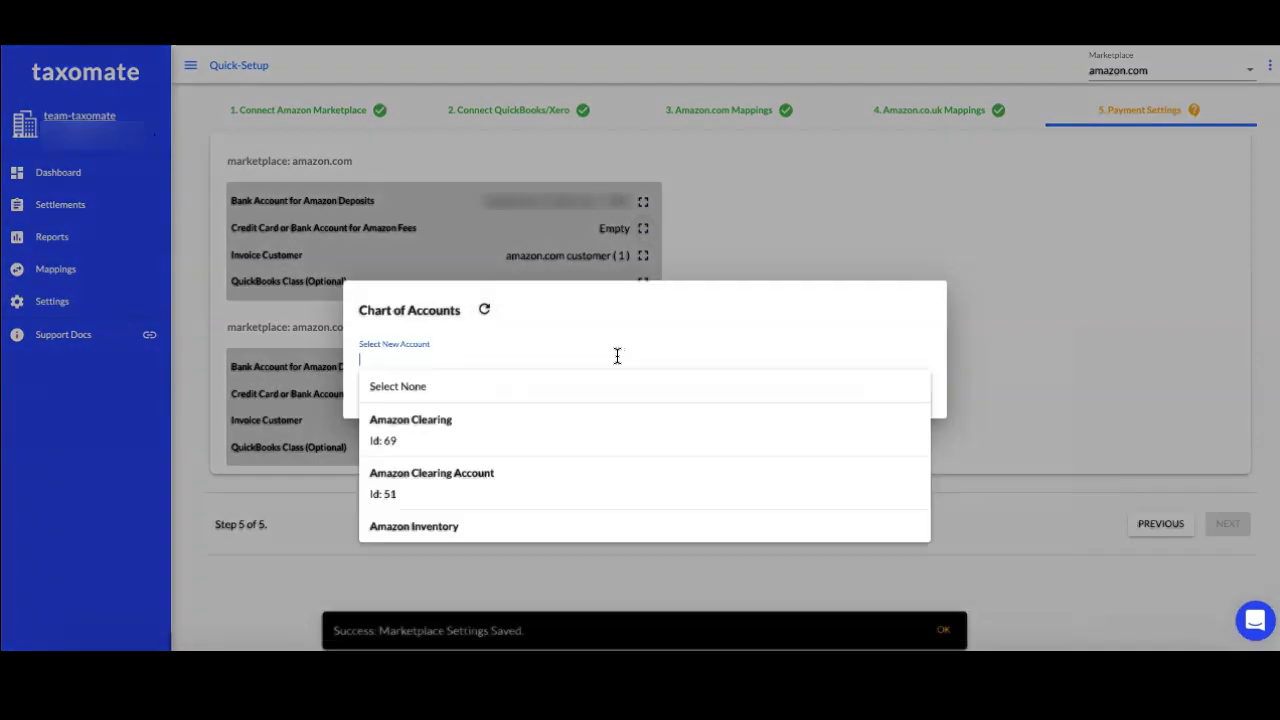
pyautogui.write('cre')
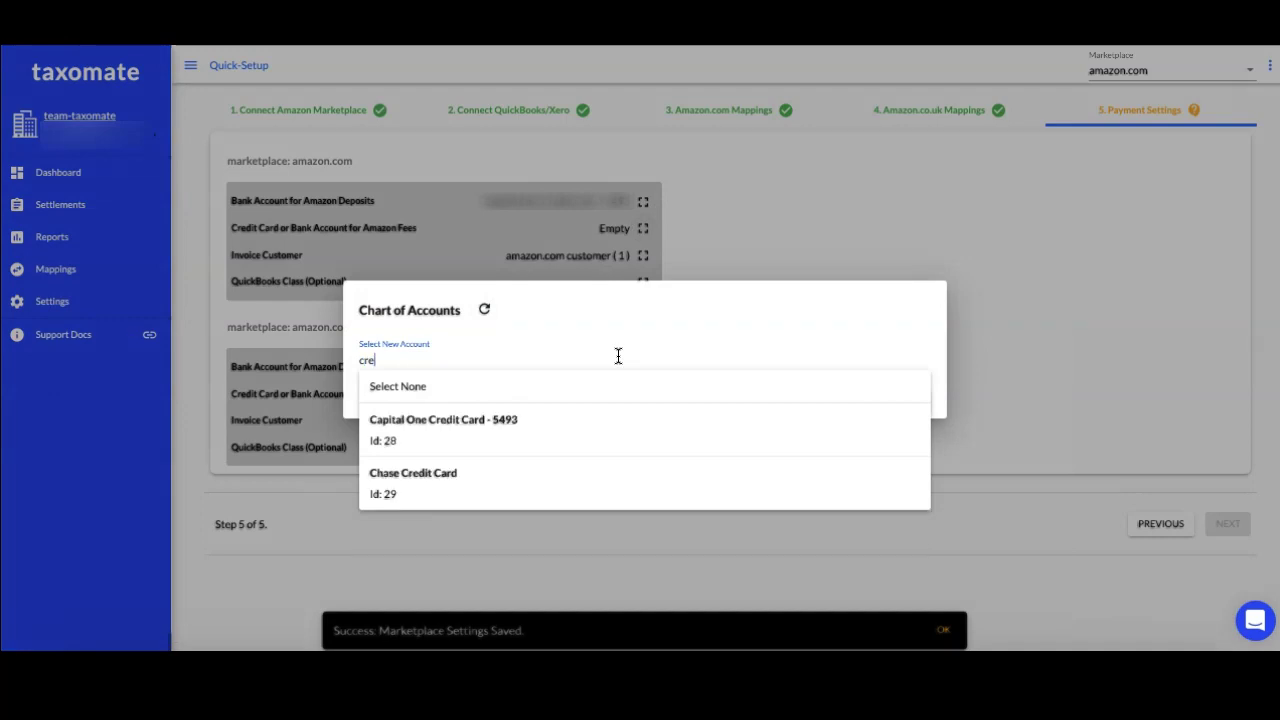
pyautogui.click(595, 432)
pyautogui.click(885, 401)
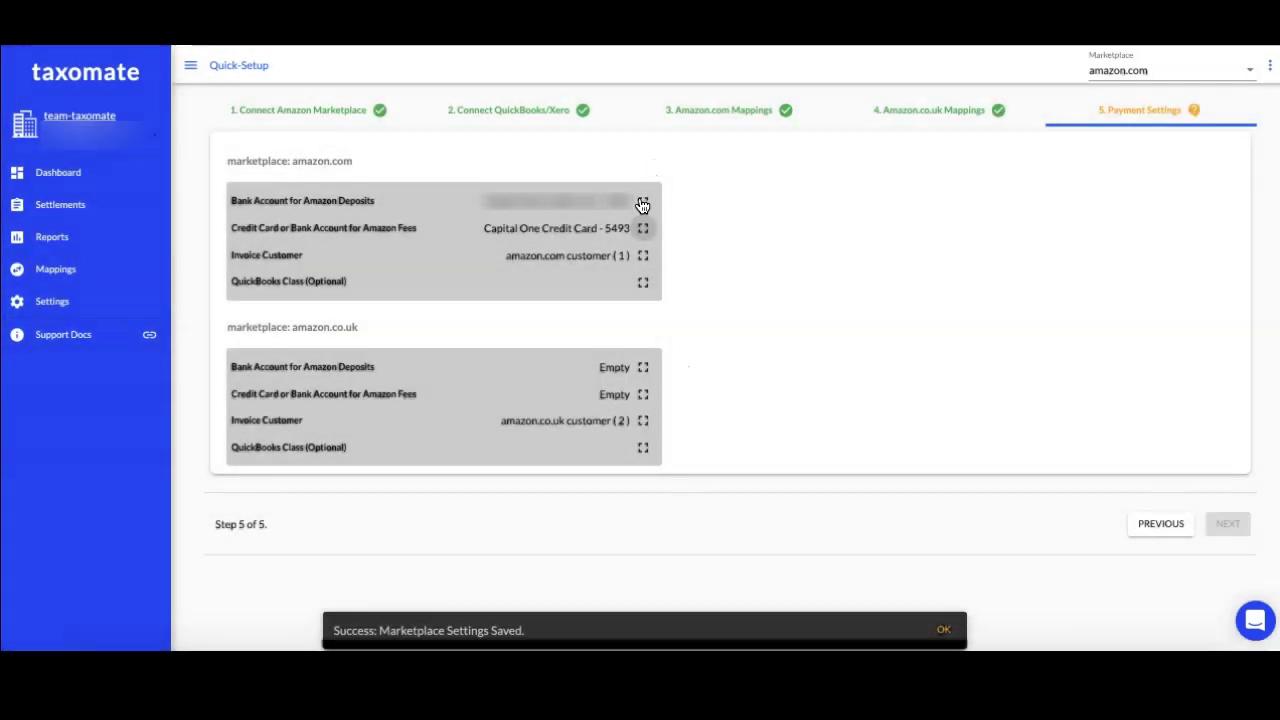
# - Set the amazon.com bank account for Amazon deposits to the Capital One bank account
pyautogui.click(643, 202)
pyautogui.click(611, 365)
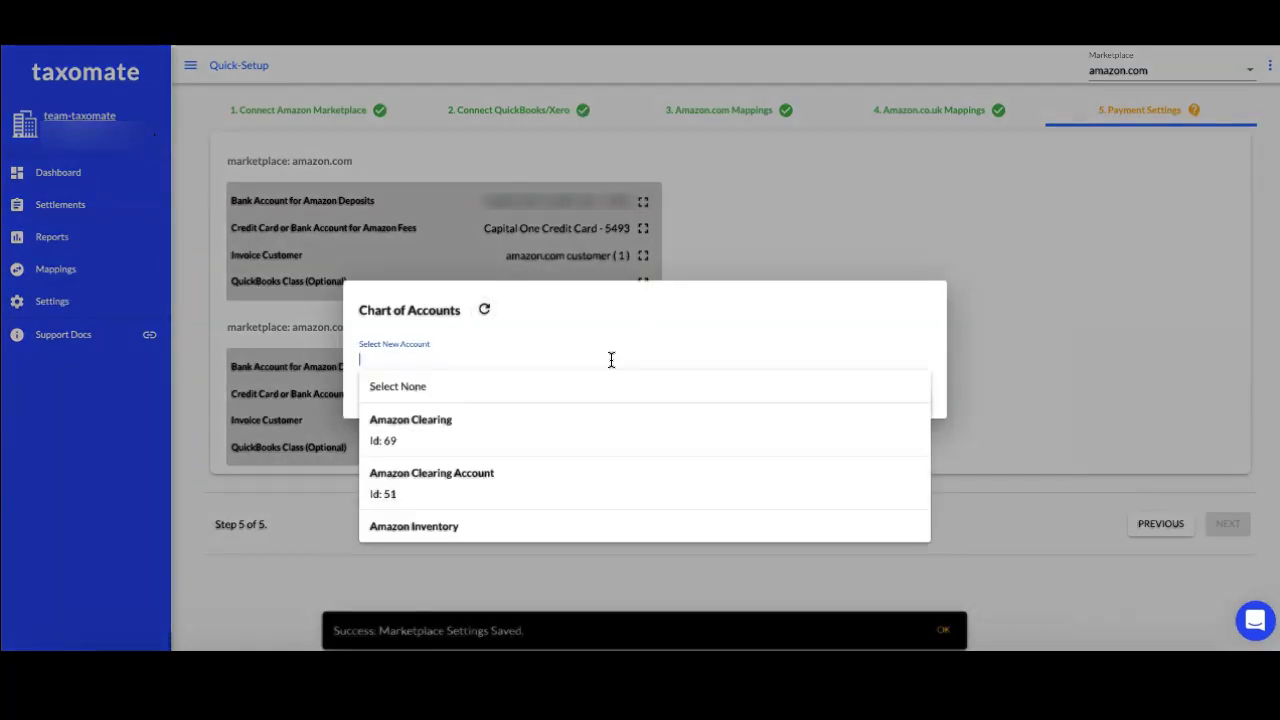
pyautogui.write('capt')
pyautogui.press('BackSpace')
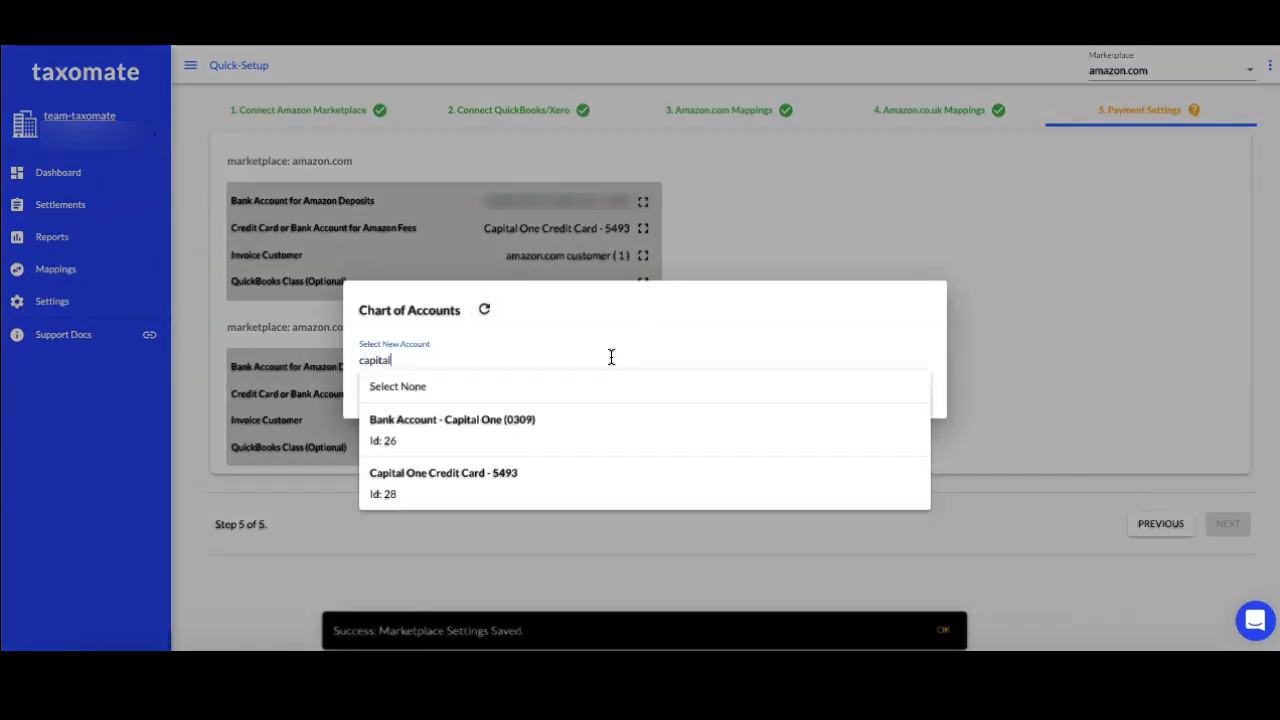
pyautogui.click(563, 429)
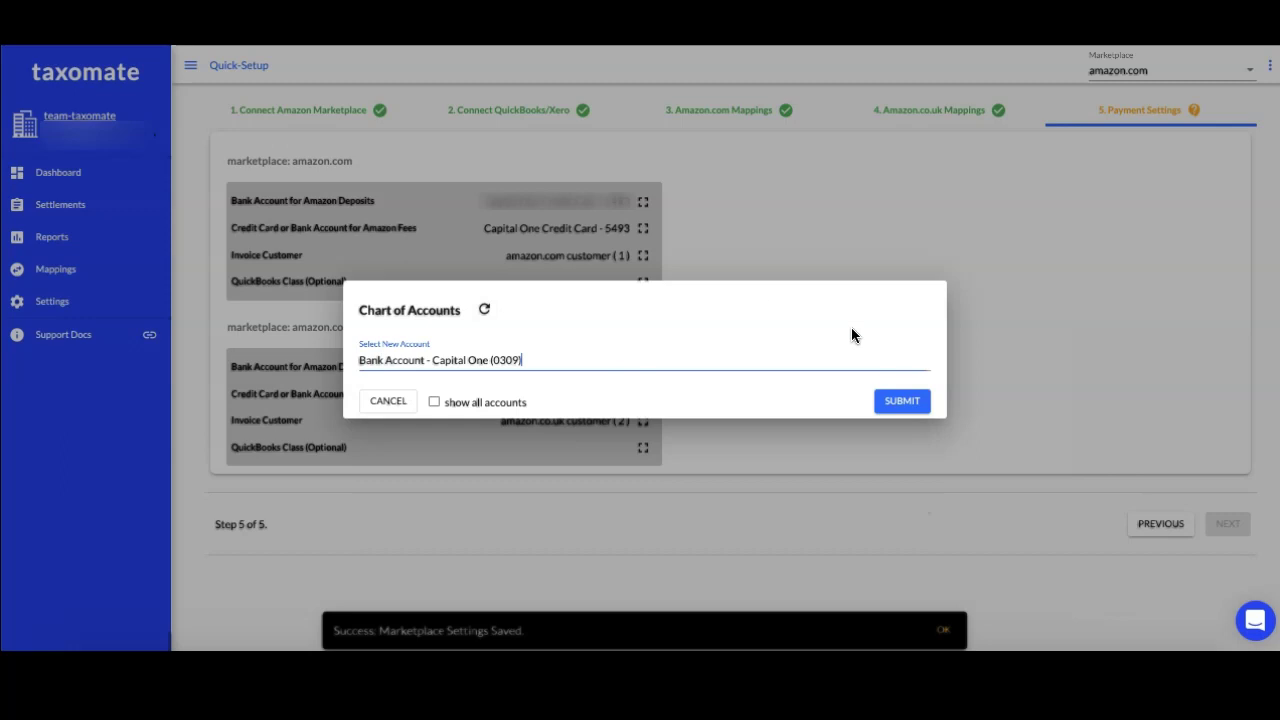
pyautogui.click(889, 401)
# - Set the amazon.co.uk bank account for Amazon deposits to the Capital One bank account
pyautogui.click(643, 367)
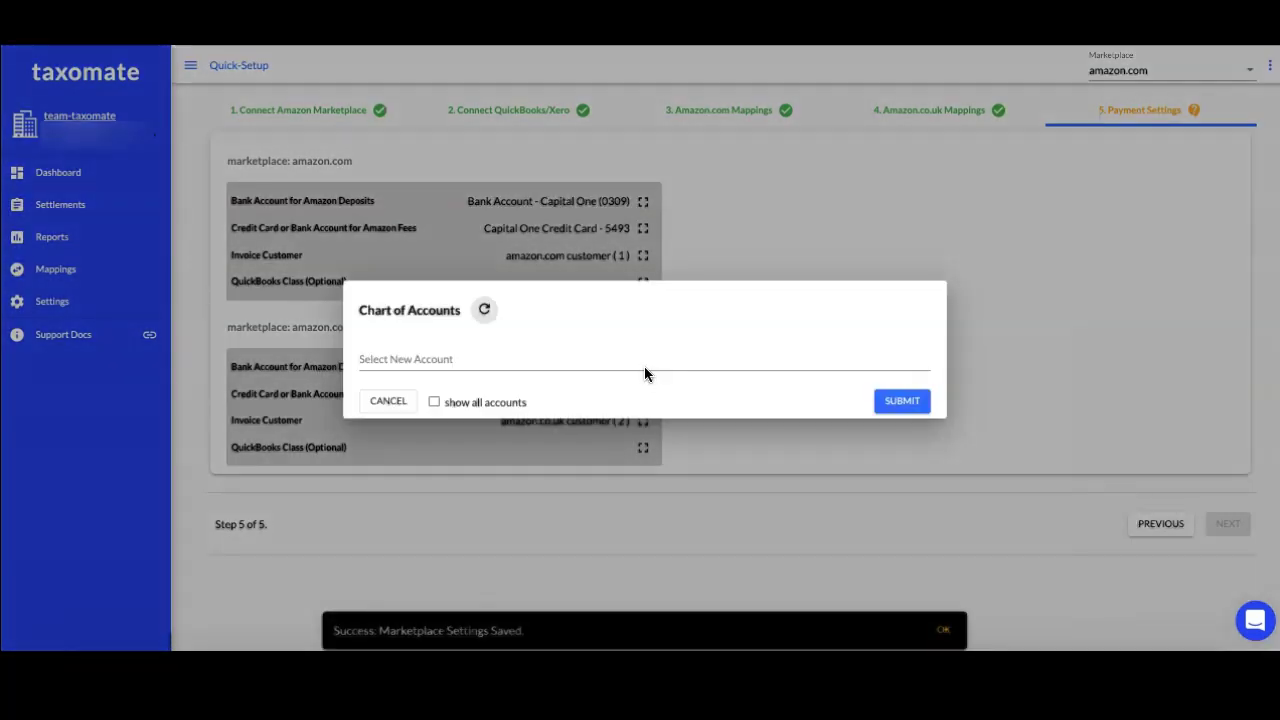
pyautogui.click(641, 365)
pyautogui.write('capital')
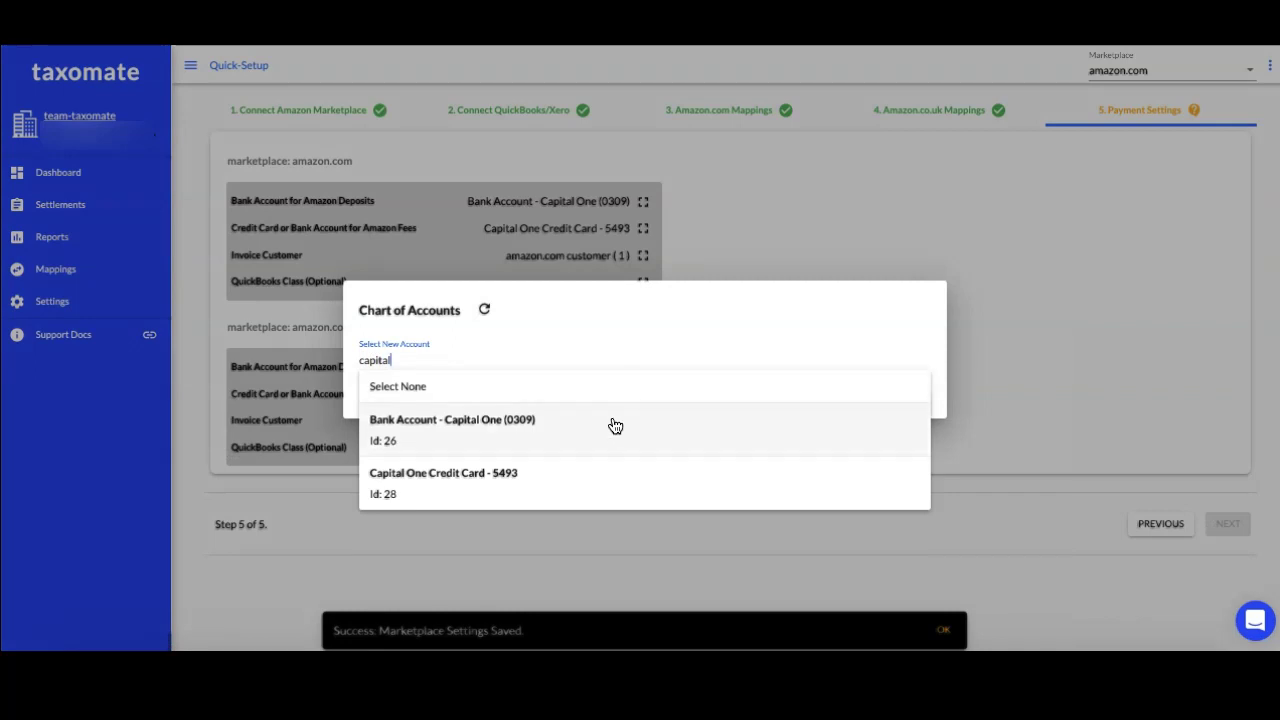
pyautogui.click(615, 427)
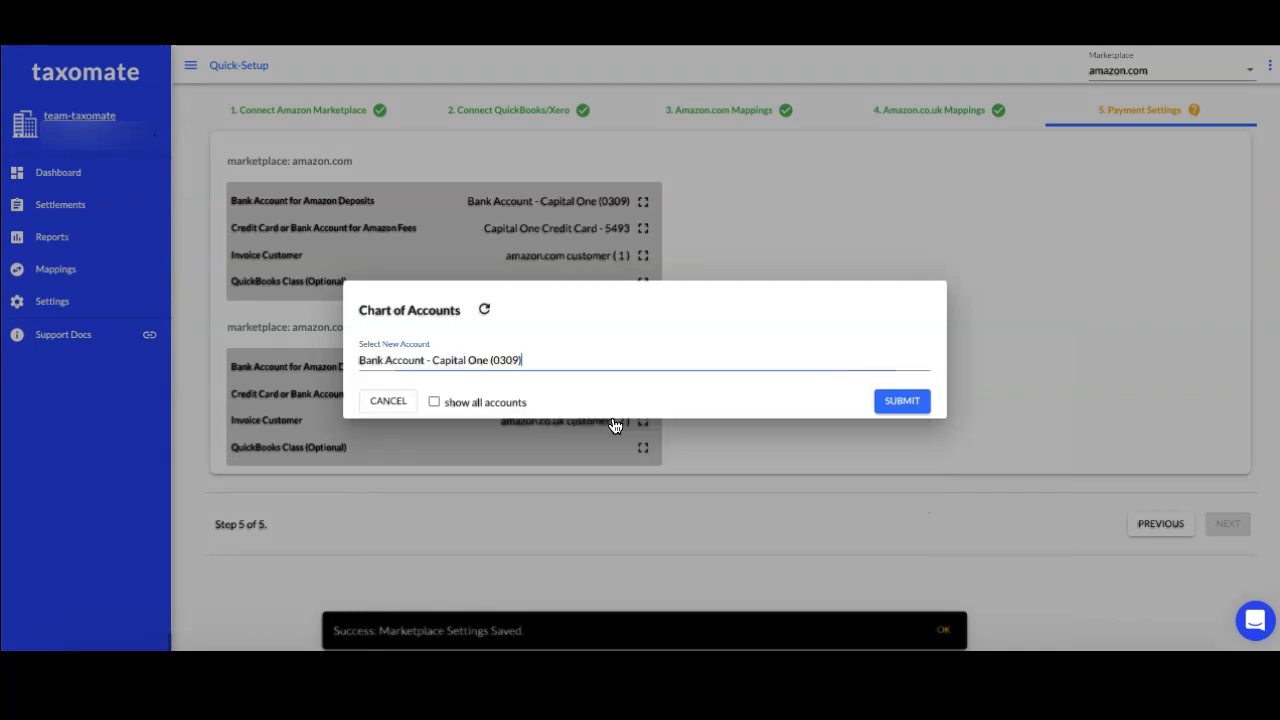
pyautogui.click(900, 401)
# - Set the amazon.co.uk account for Amazon fees to the Capital One credit card
pyautogui.click(642, 395)
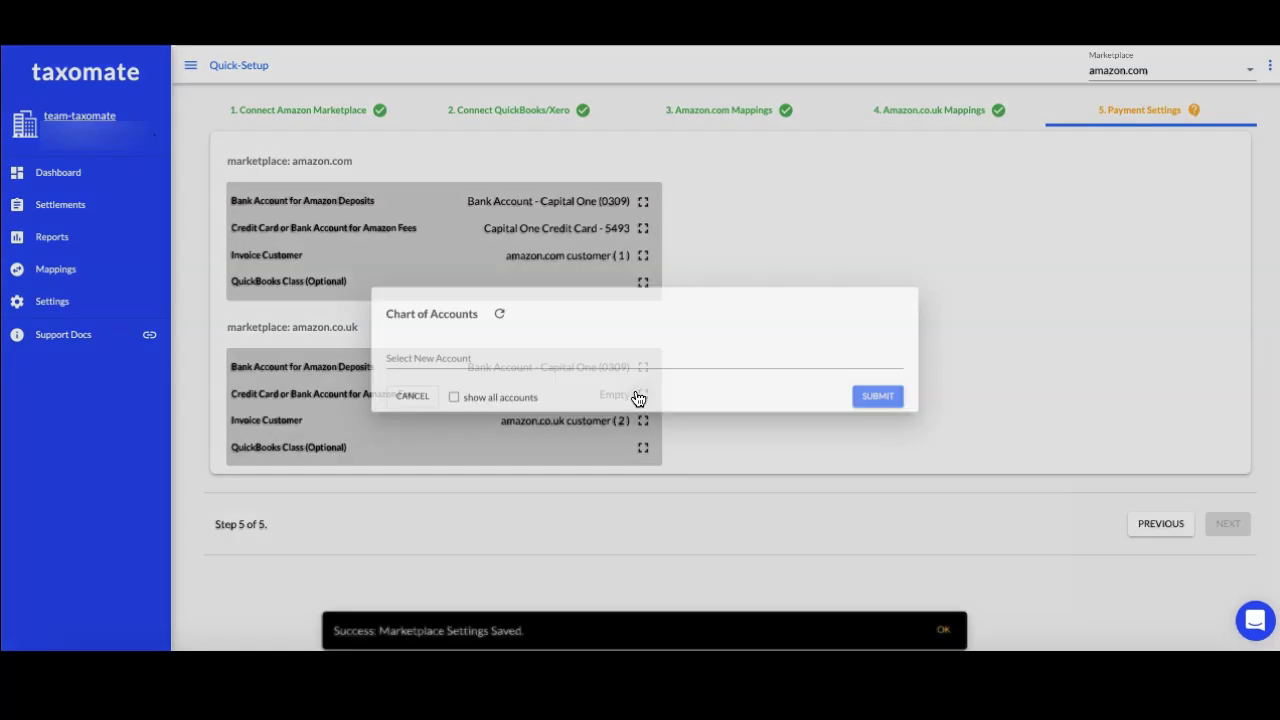
pyautogui.click(629, 358)
pyautogui.write('capital')
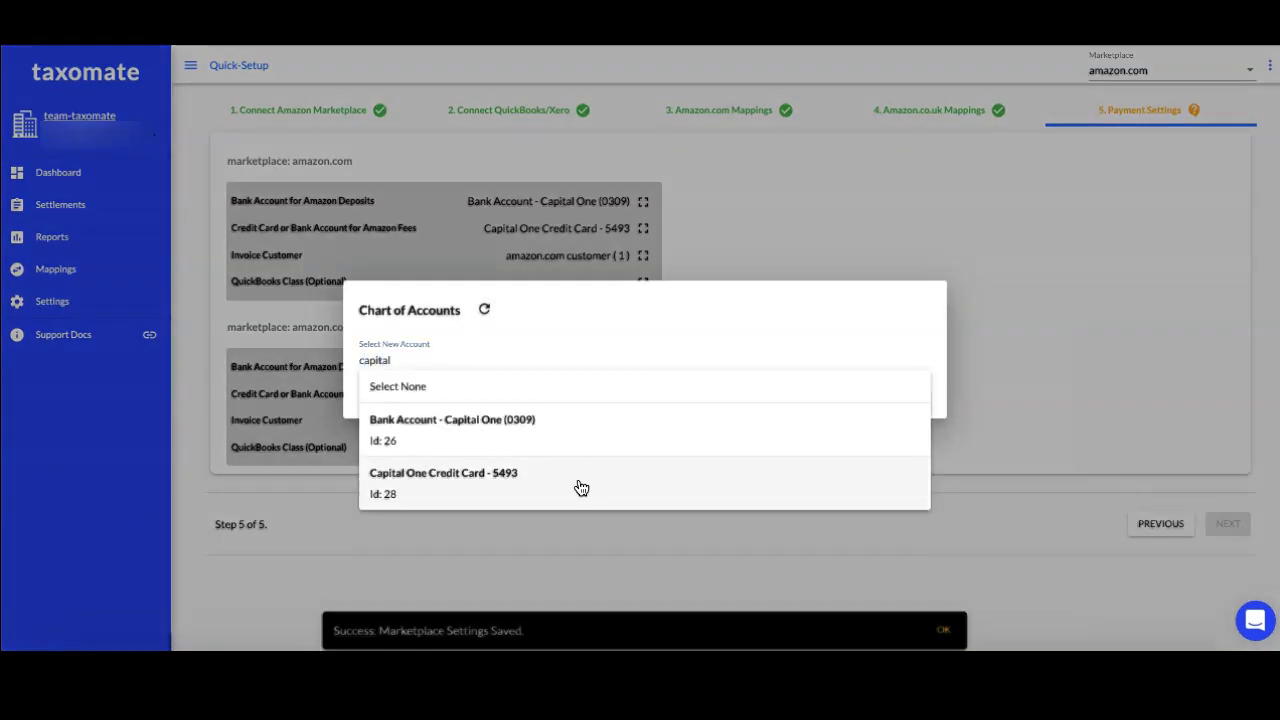
pyautogui.click(577, 484)
pyautogui.click(902, 401)
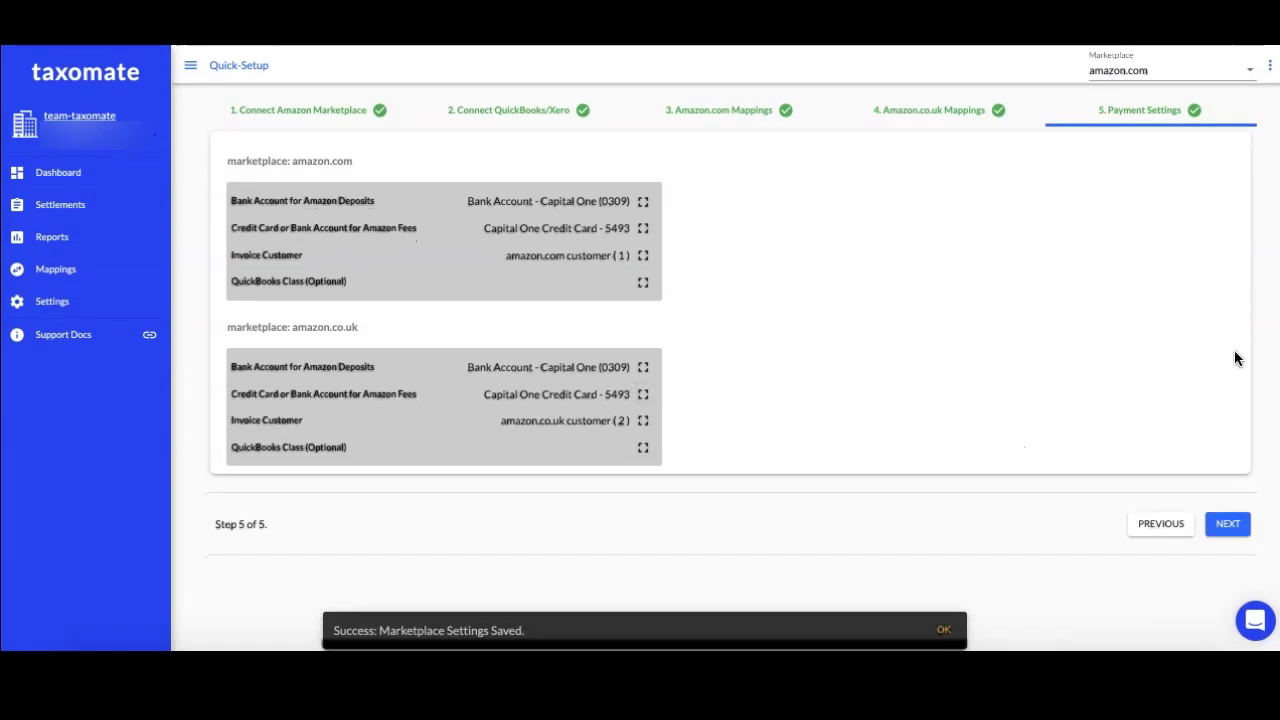
# - Finish the Quick-Setup and open the list of amazon.com settlements
pyautogui.click(1237, 530)
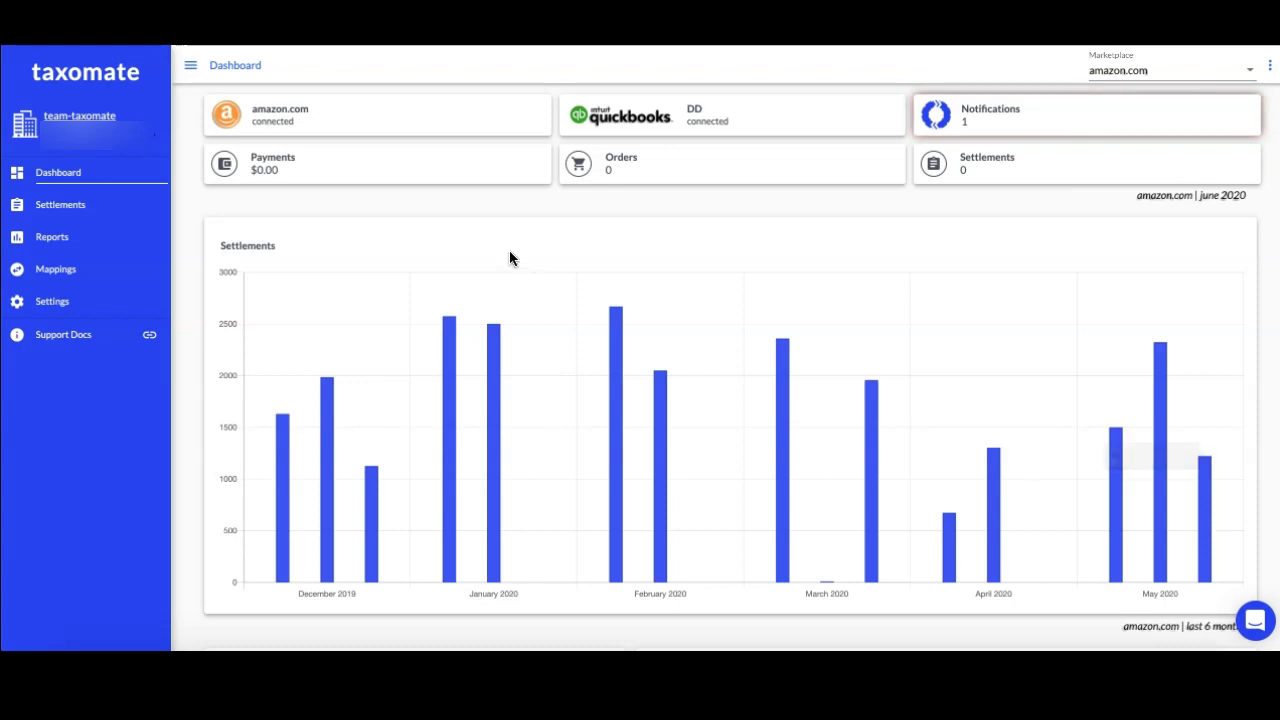
pyautogui.click(143, 208)
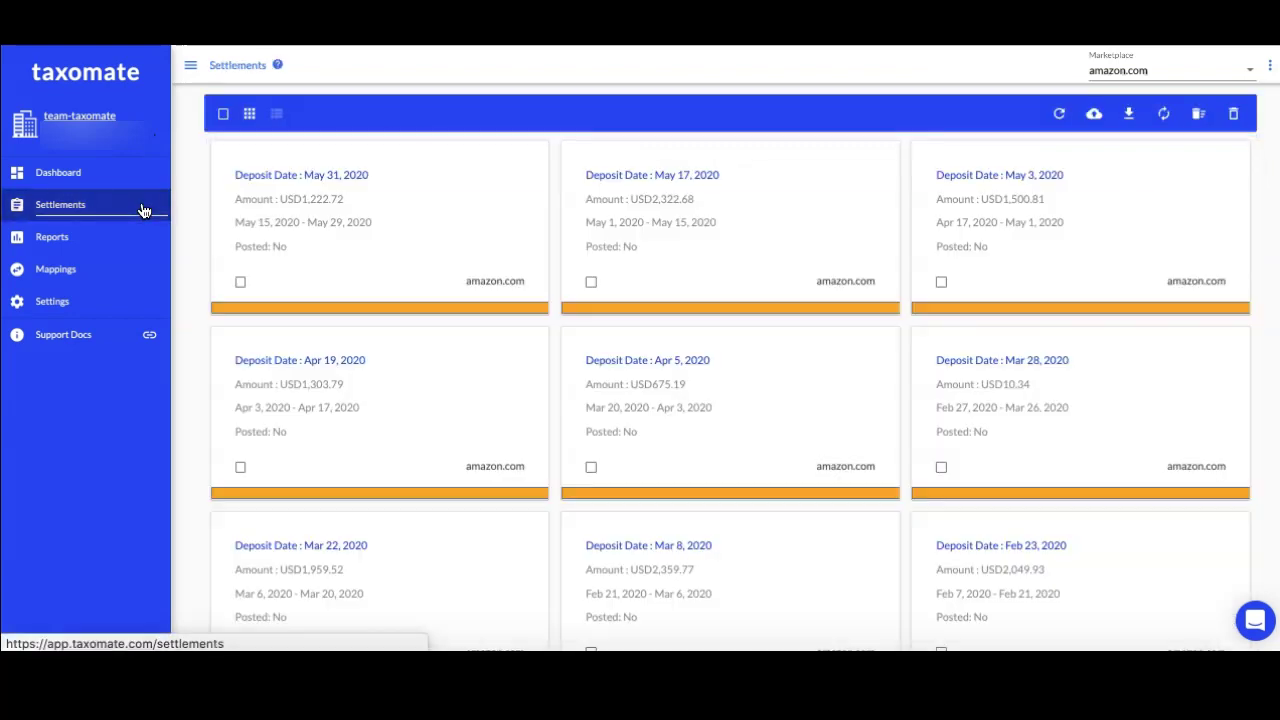